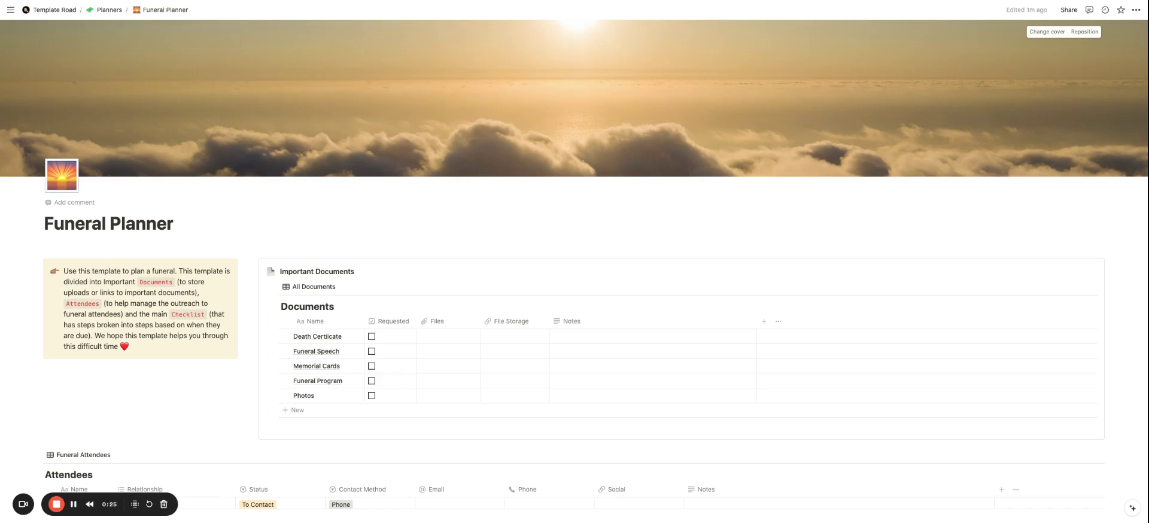
Examine the Documents and Attendees tables, including the Relationship and Status options available for the first attendee
scroll(411, 229, down, 3)
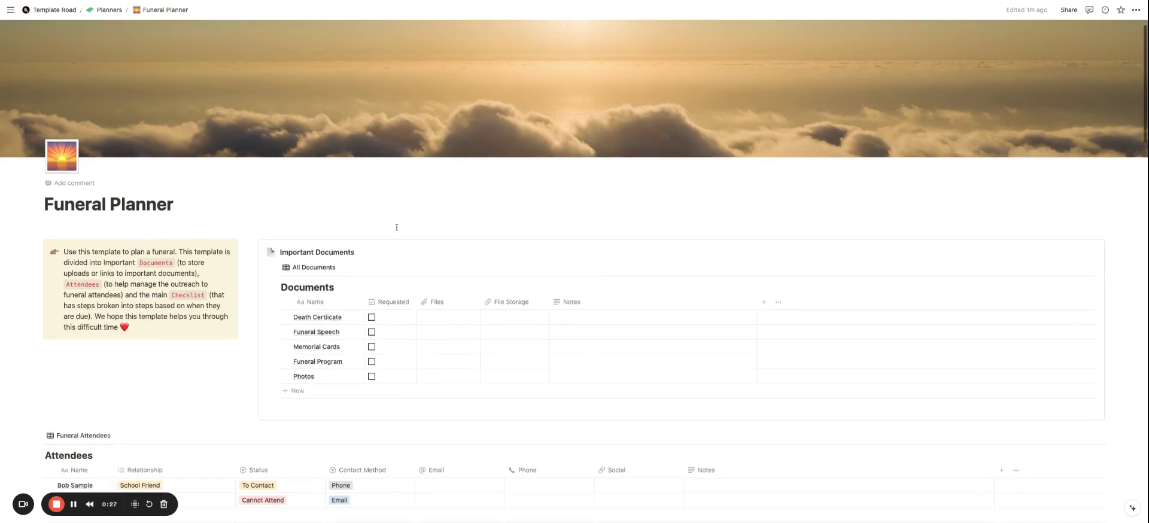
scroll(237, 329, down, 1)
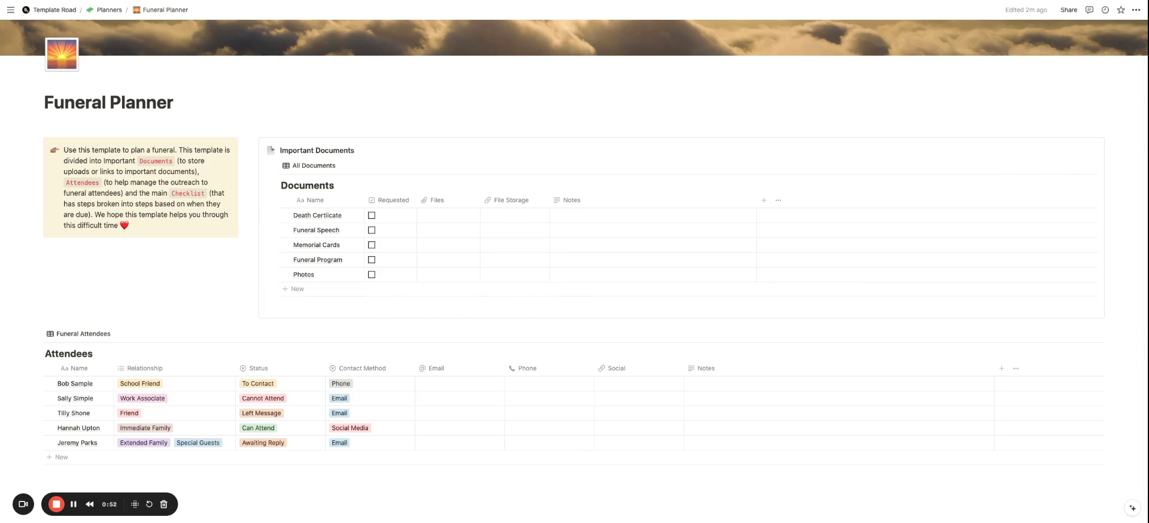
scroll(200, 242, down, 2)
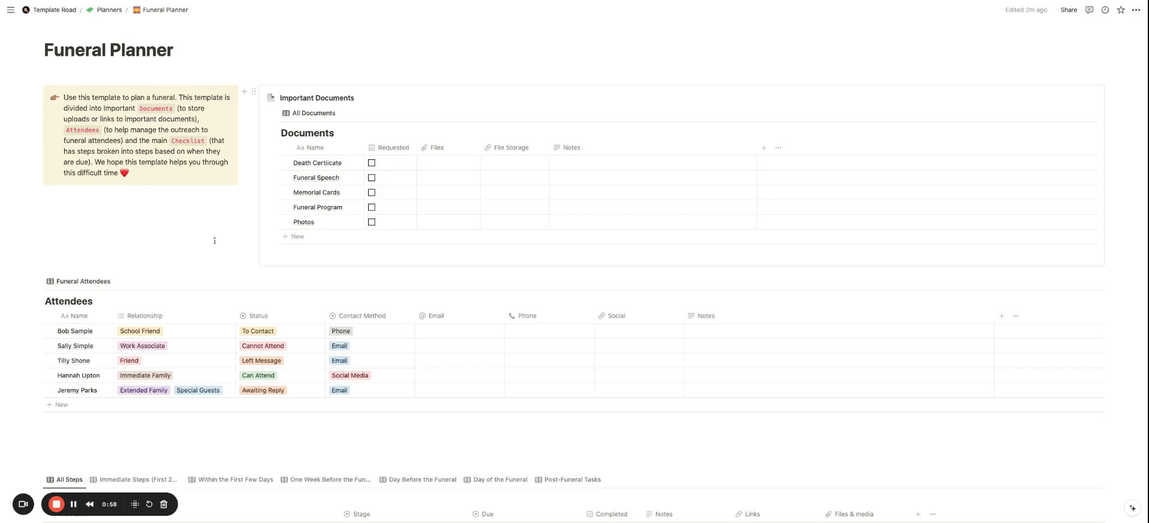
scroll(214, 241, down, 1)
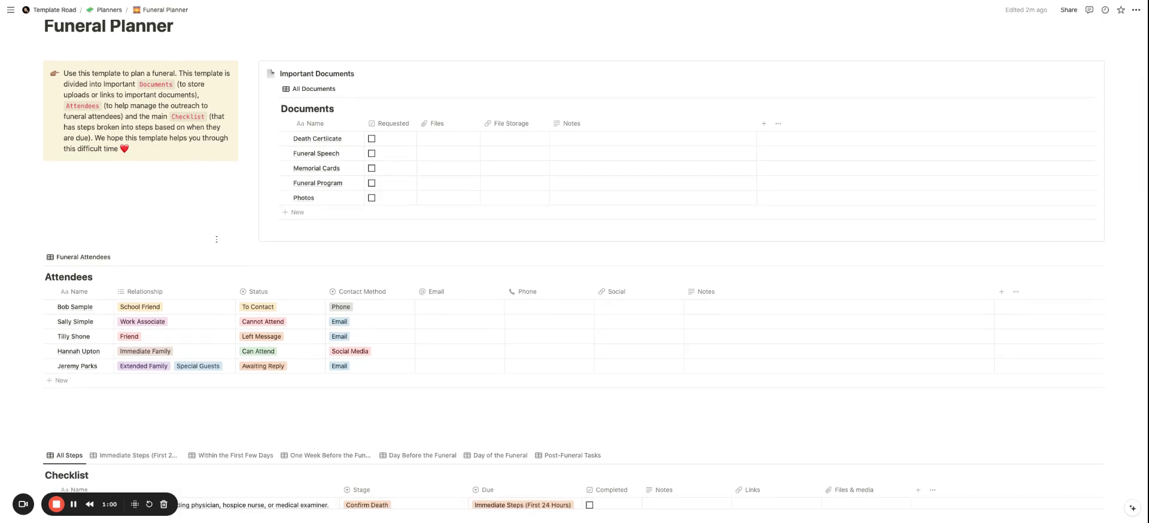
scroll(216, 239, down, 1)
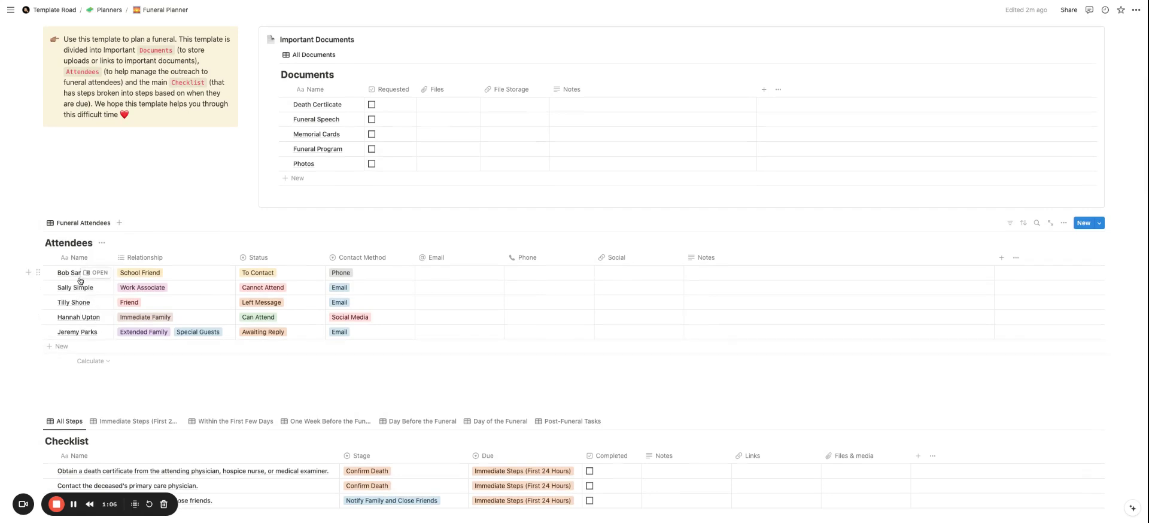
click(194, 277)
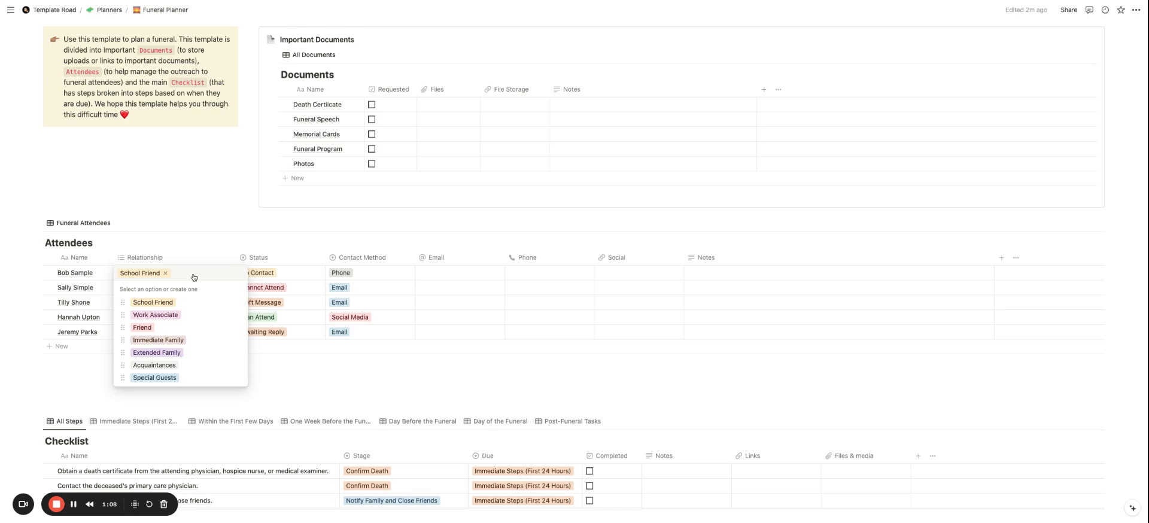
click(295, 273)
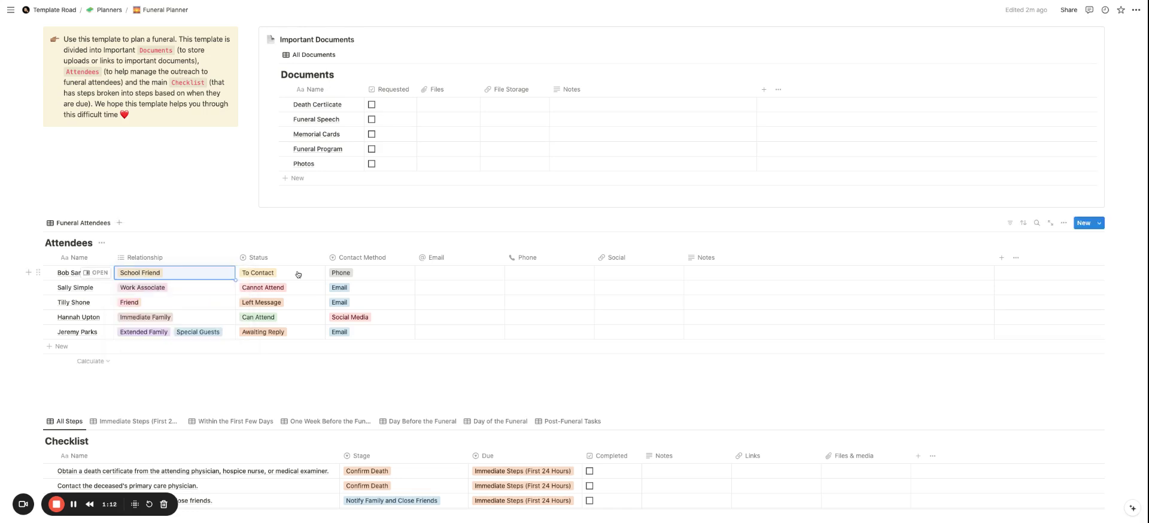
click(297, 274)
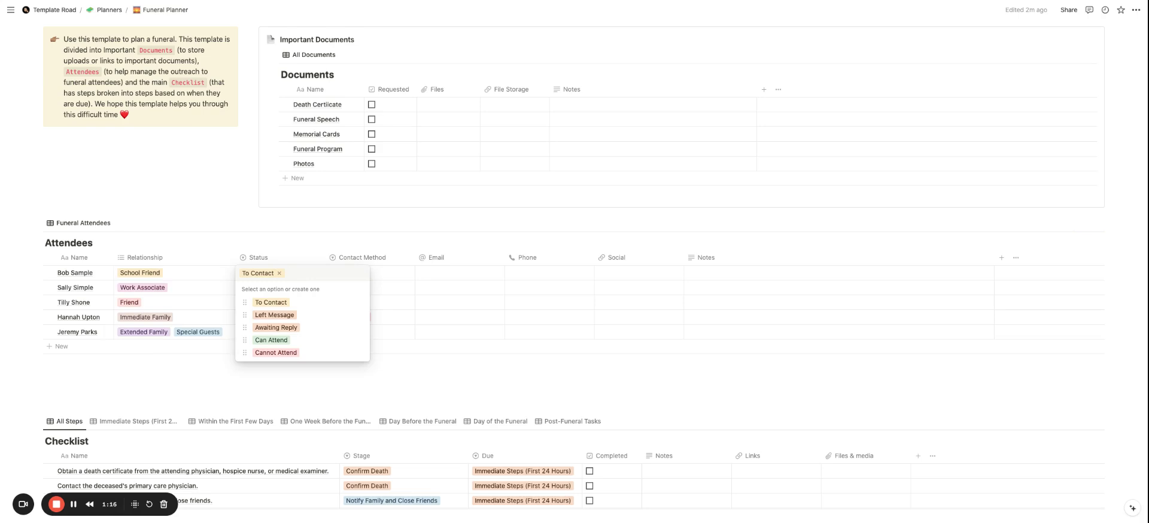
key(Escape)
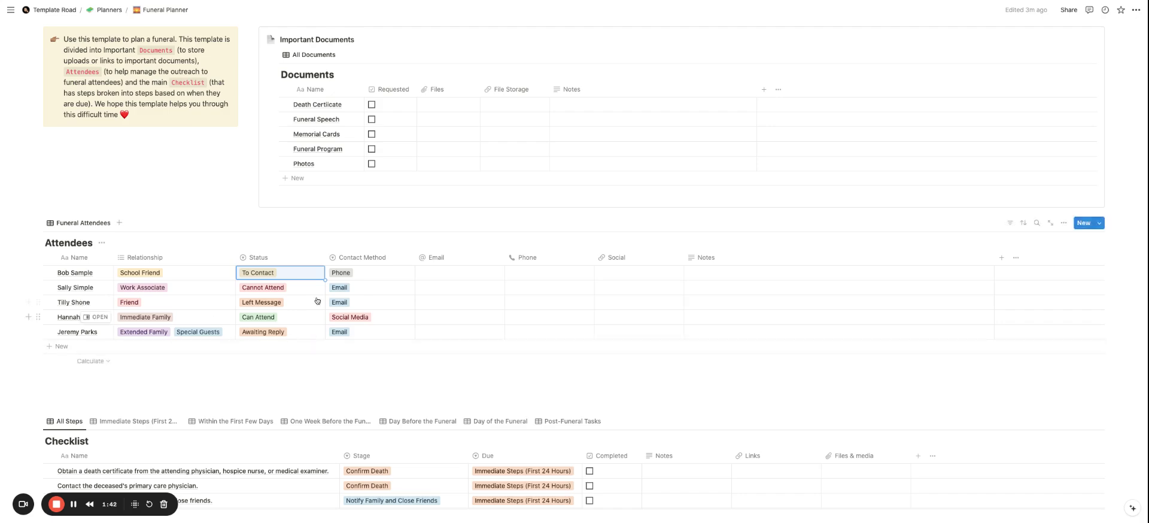
Look through the full funeral Checklist, from the Confirm Death tasks to the Memorialization tasks
scroll(311, 373, down, 6)
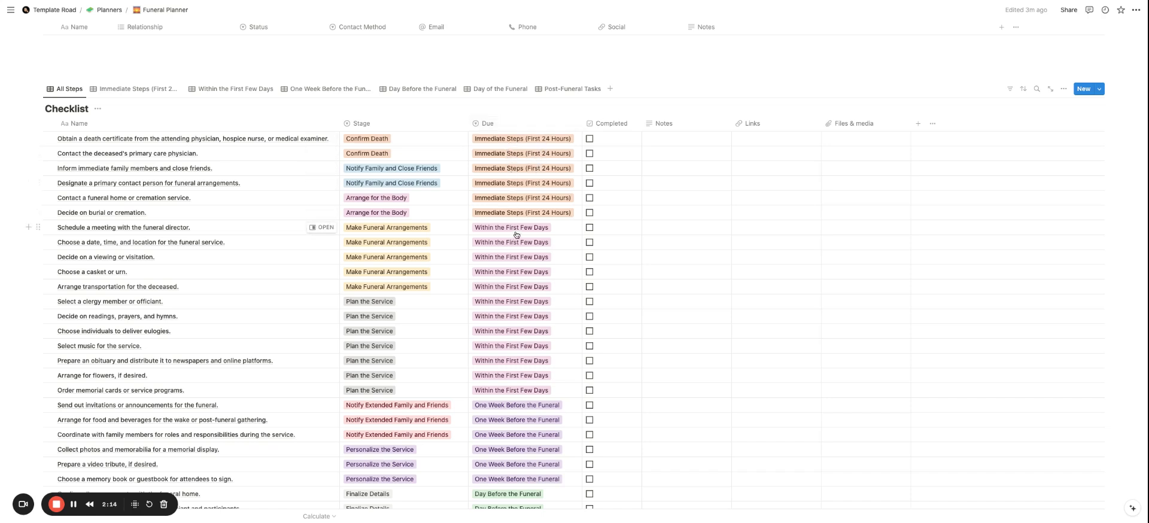
scroll(519, 249, down, 1)
scroll(519, 249, down, 5)
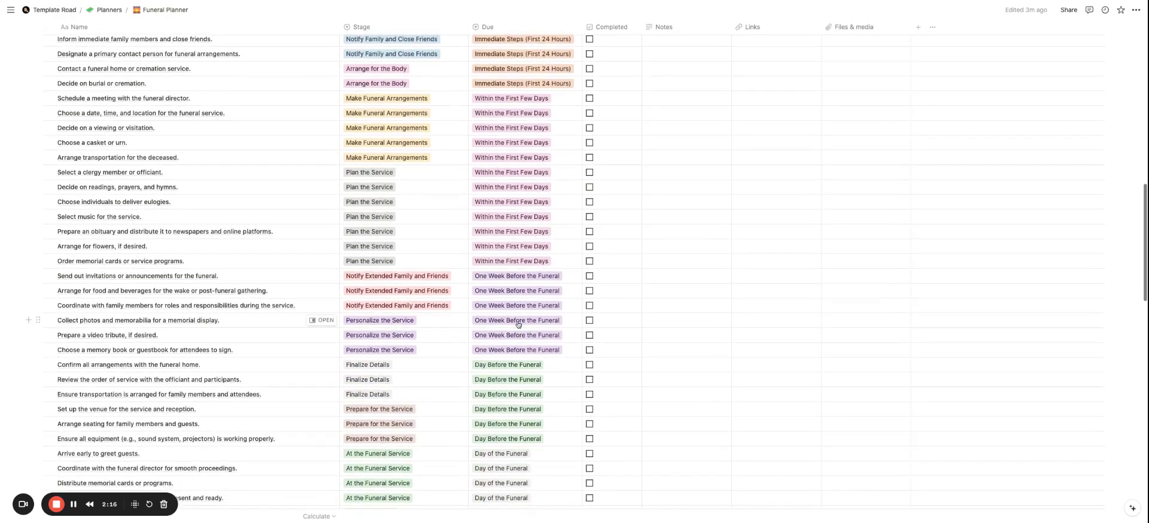
scroll(508, 260, down, 3)
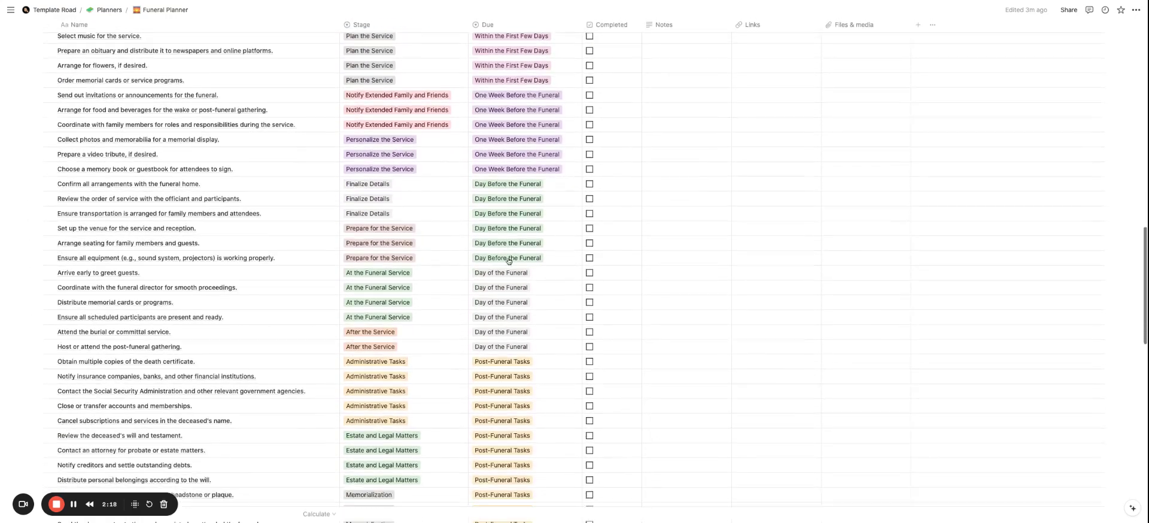
scroll(507, 276, down, 1)
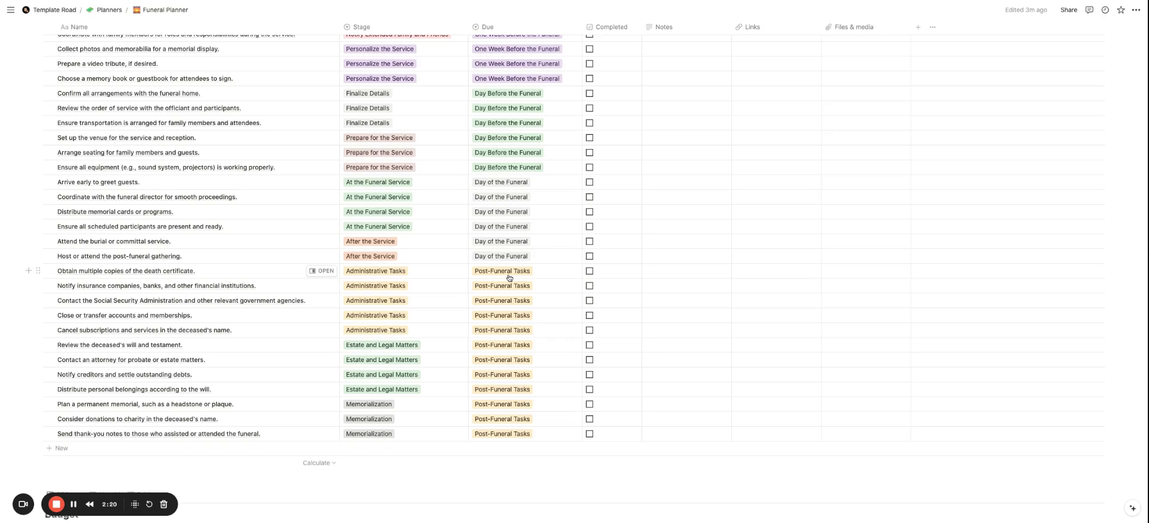
View the Checklist by each due period, from Immediate Steps through Post-Funeral Tasks, and return to All Steps
scroll(507, 275, up, 10)
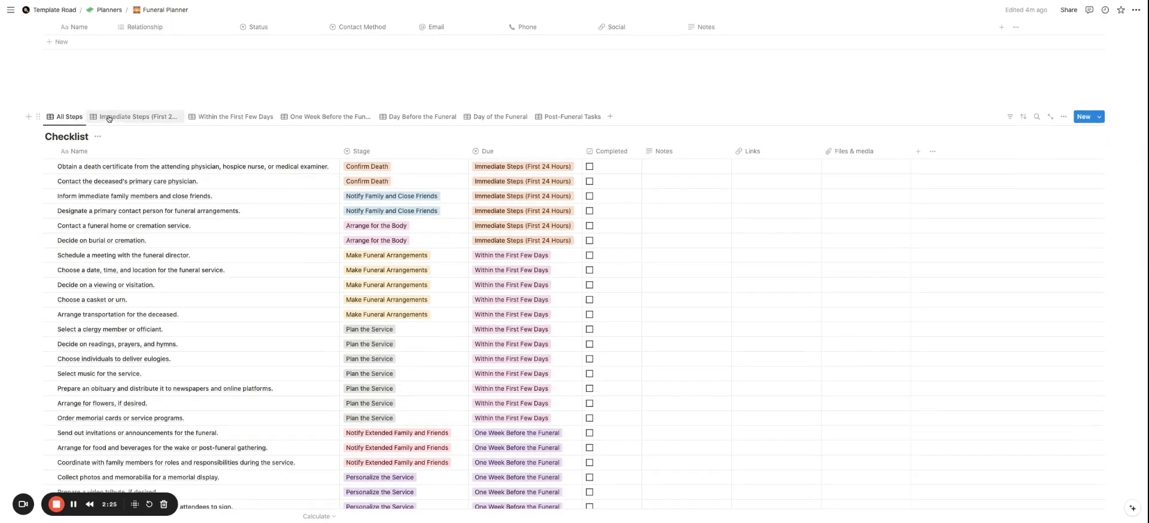
click(126, 119)
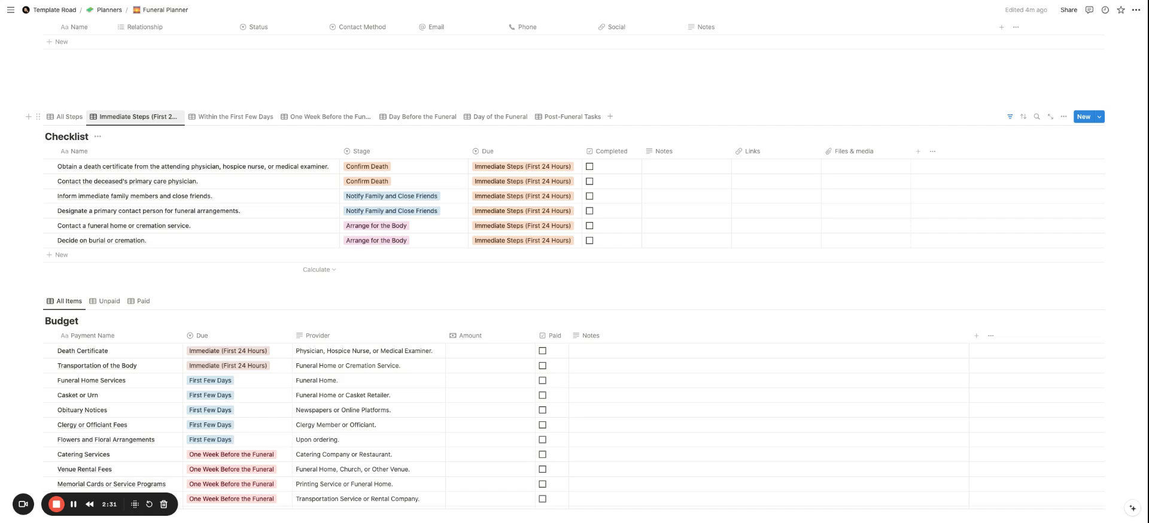
click(238, 118)
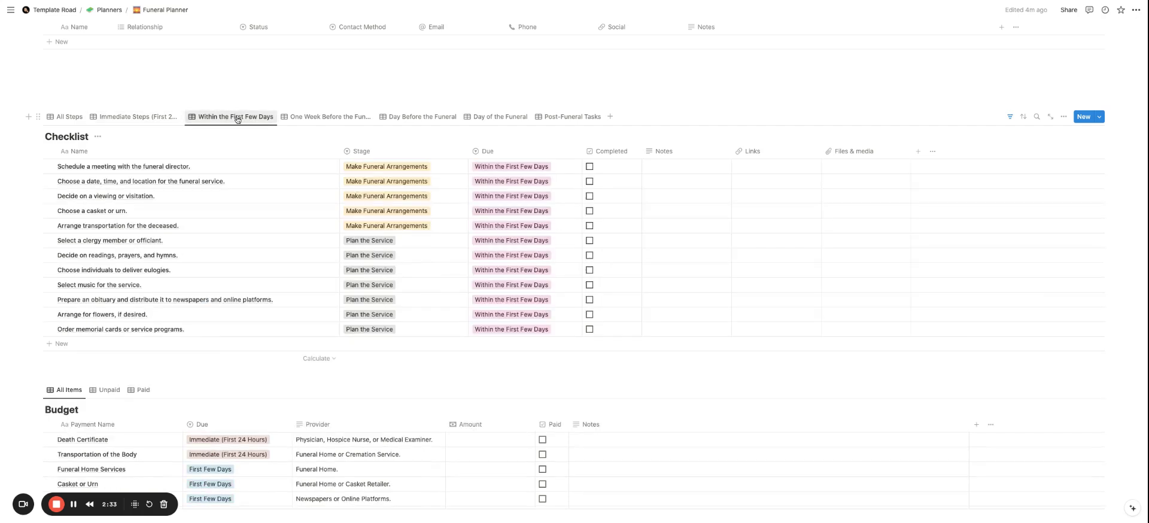
click(317, 120)
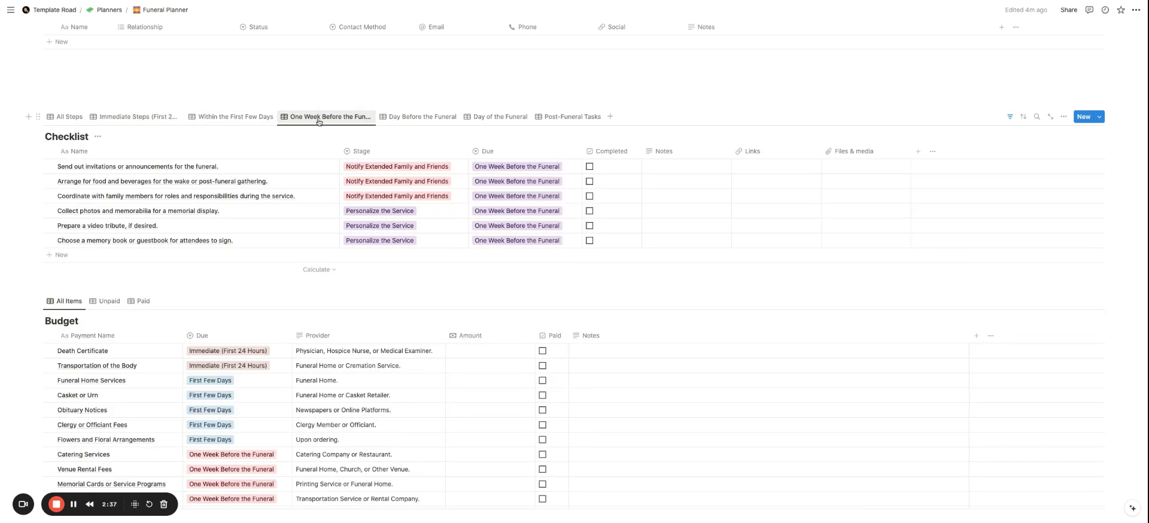
click(408, 125)
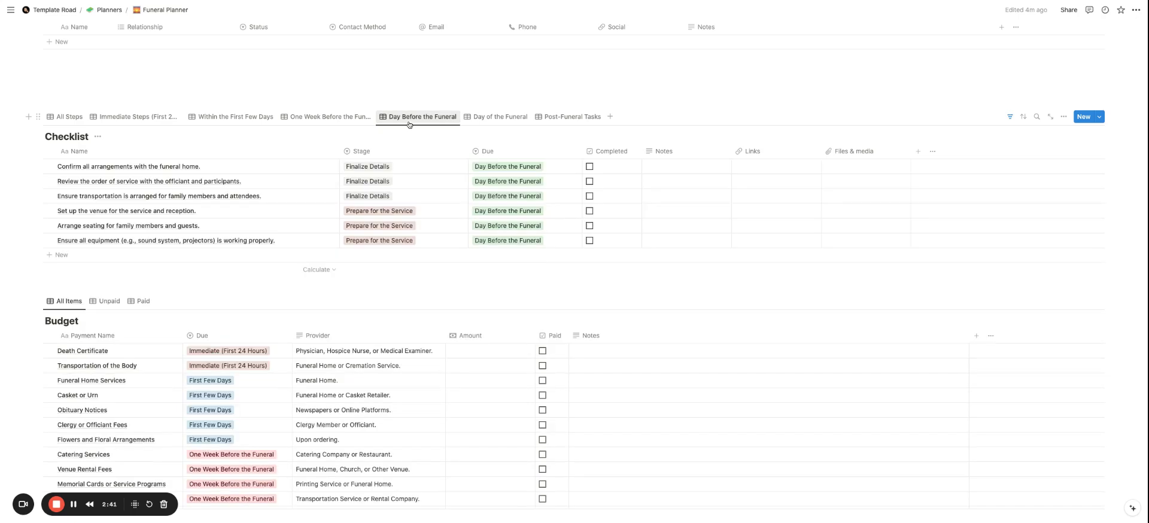
click(490, 120)
click(555, 119)
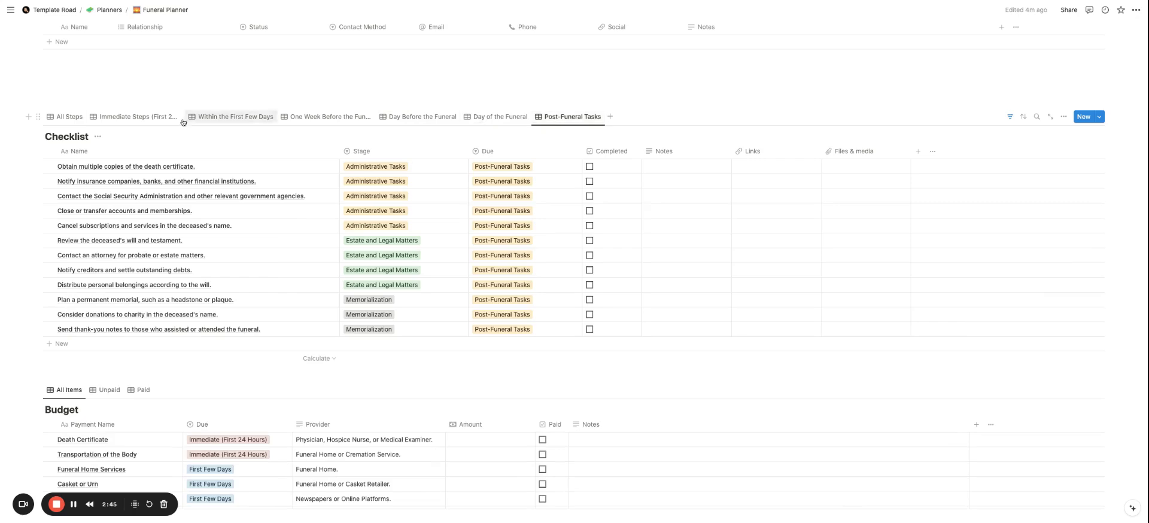
click(59, 119)
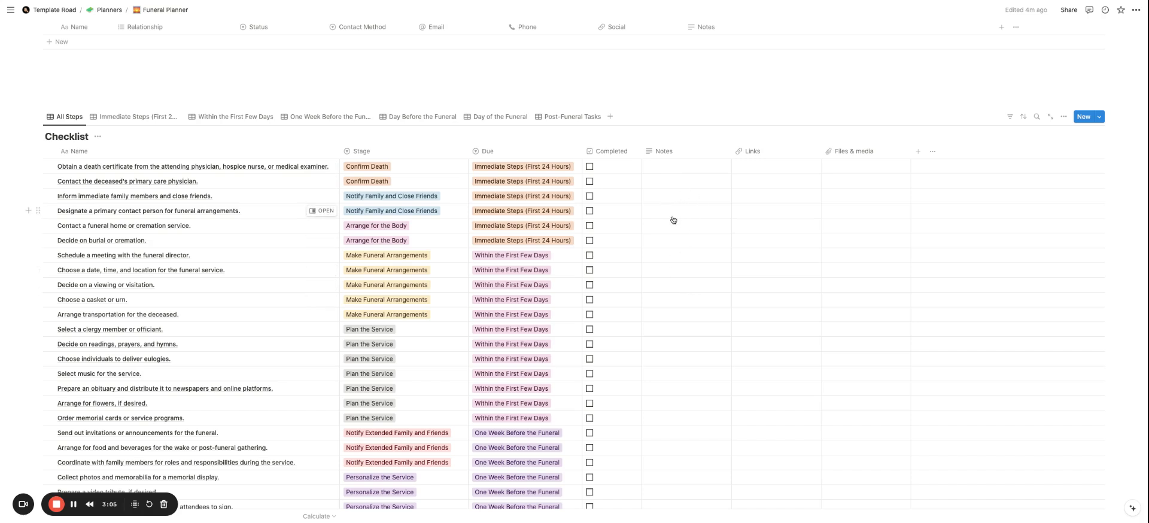
Add a sum calculation to the Amount column of the Budget table
scroll(673, 220, down, 15)
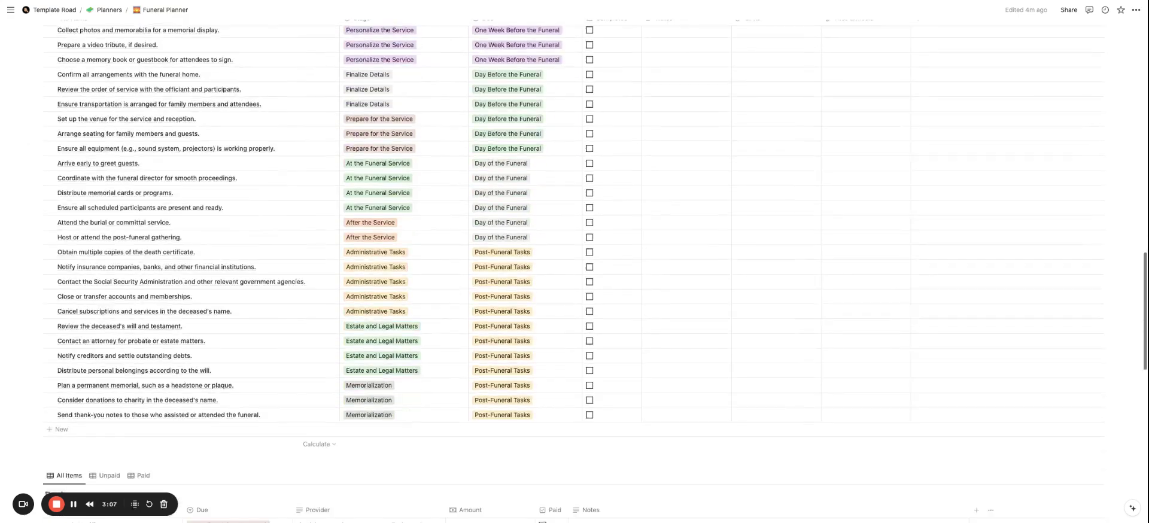
scroll(574, 269, down, 8)
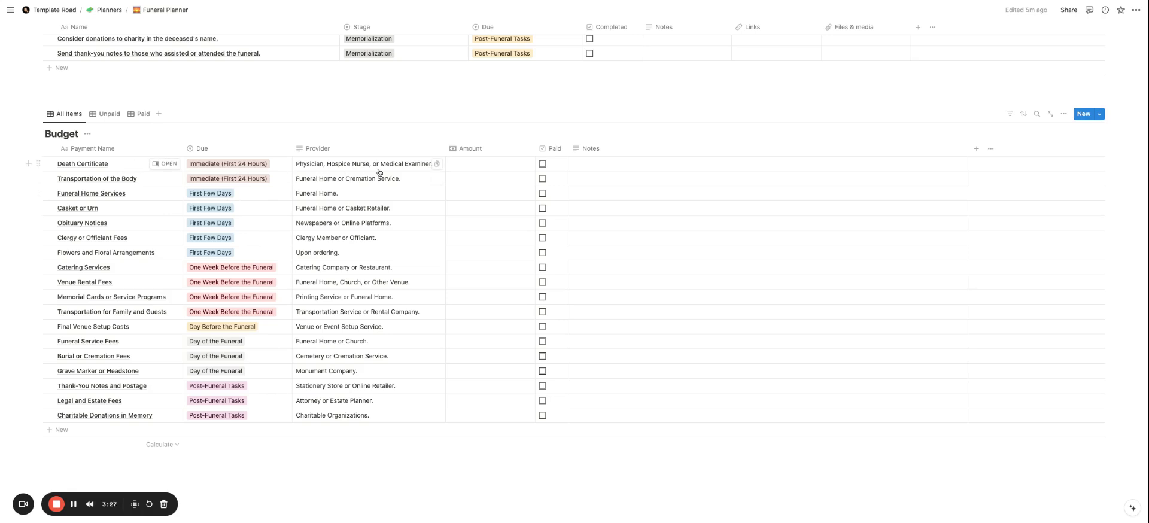
scroll(484, 169, down, 1)
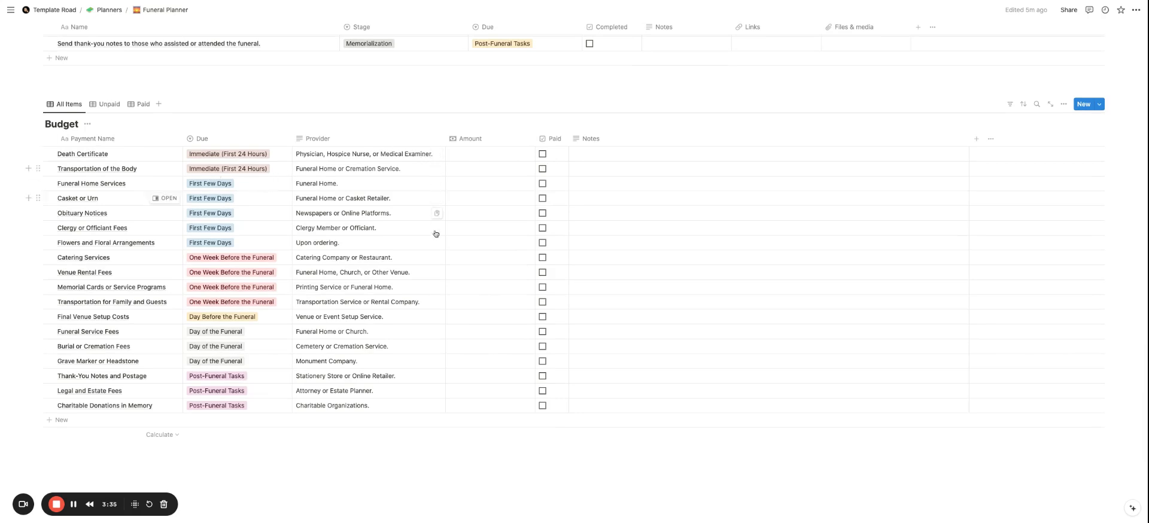
click(476, 437)
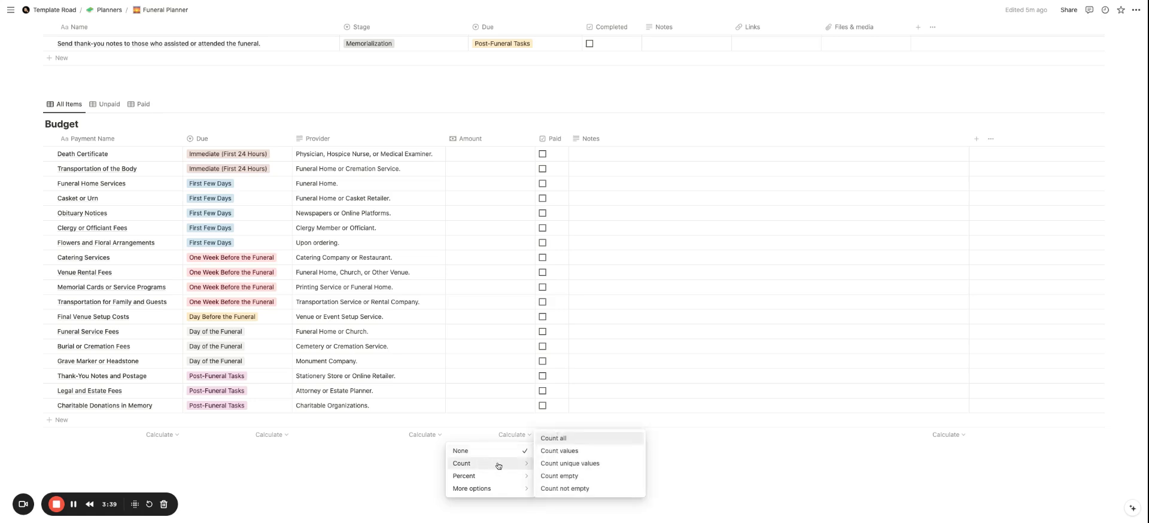
mouse_move(490, 488)
click(566, 447)
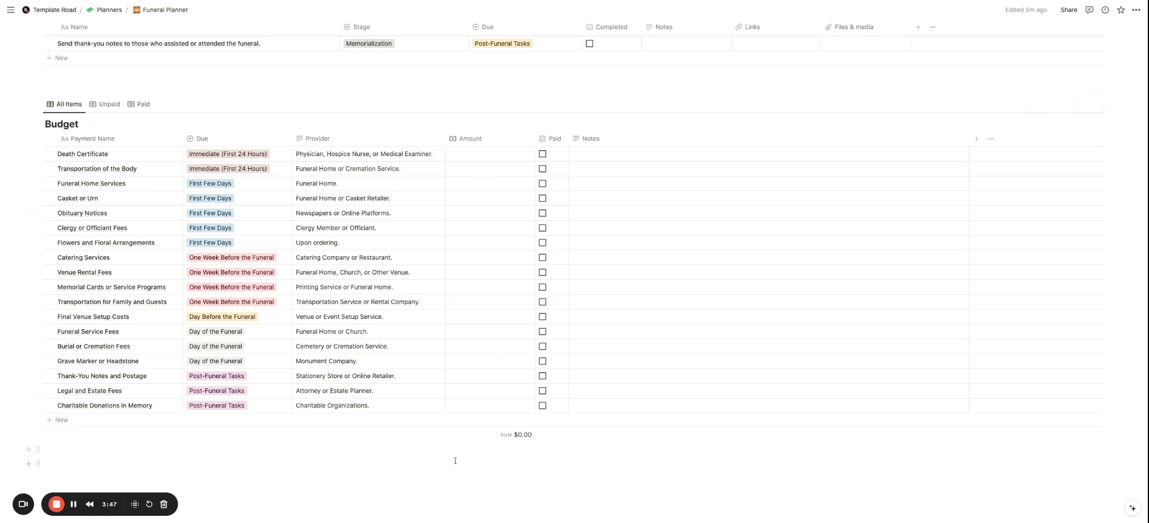
View the Budget table's Unpaid and Paid items, and return to All Items
click(108, 106)
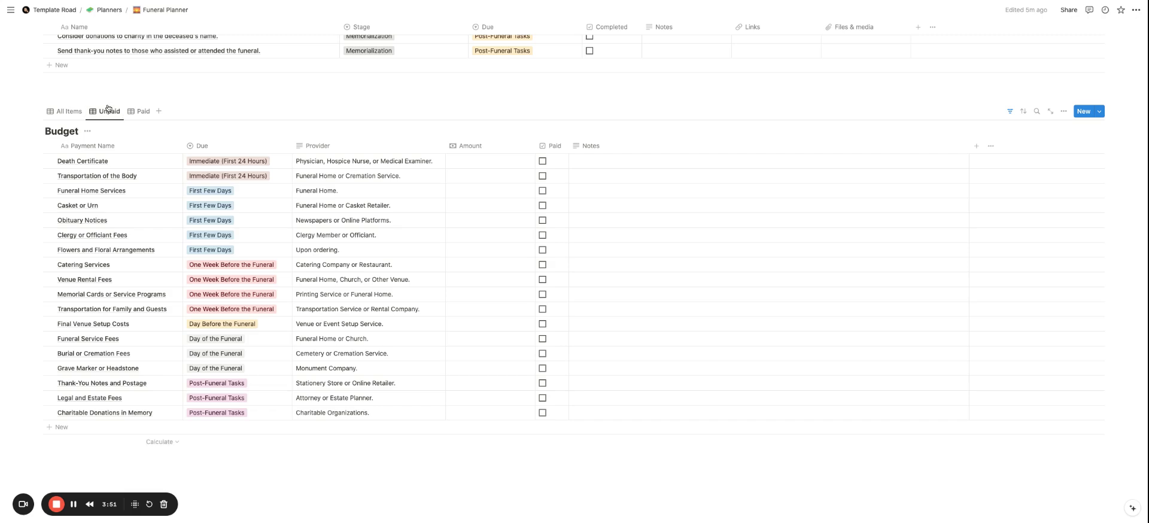
click(142, 113)
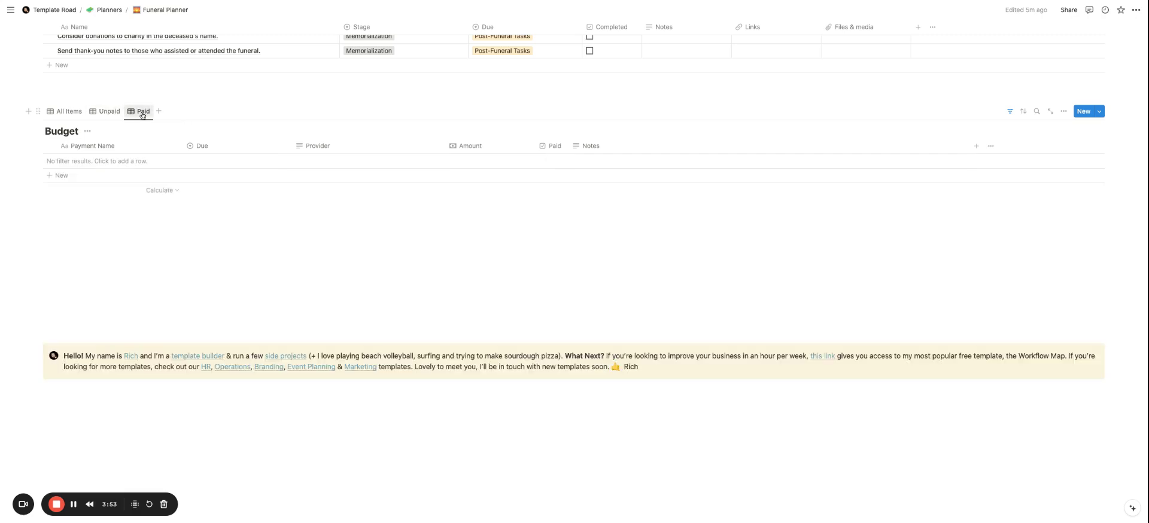
click(62, 112)
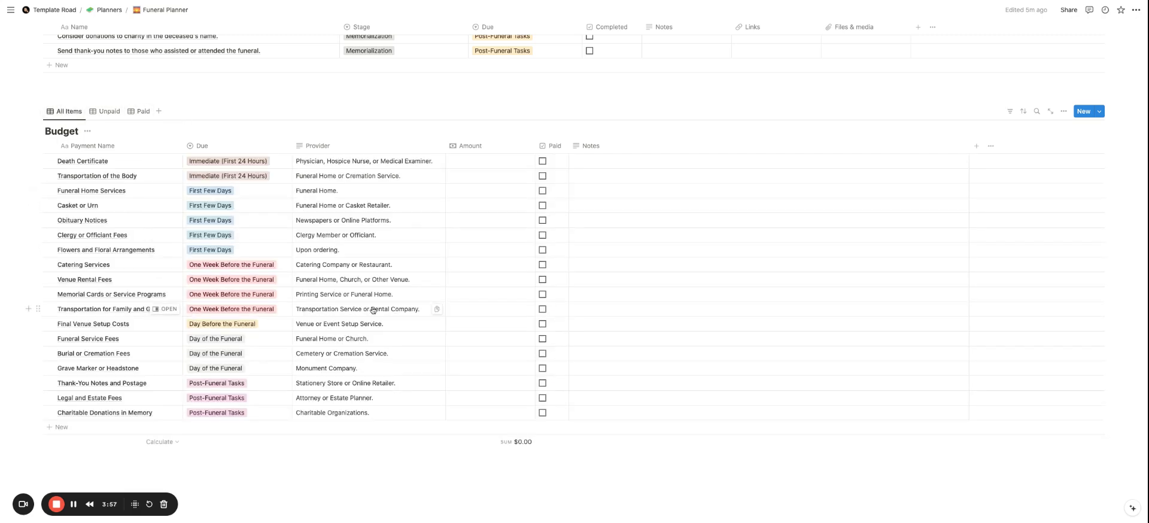
Go back to the beginning of the planner page to review the Documents and Attendees tables again
scroll(372, 310, up, 3)
scroll(372, 310, up, 15)
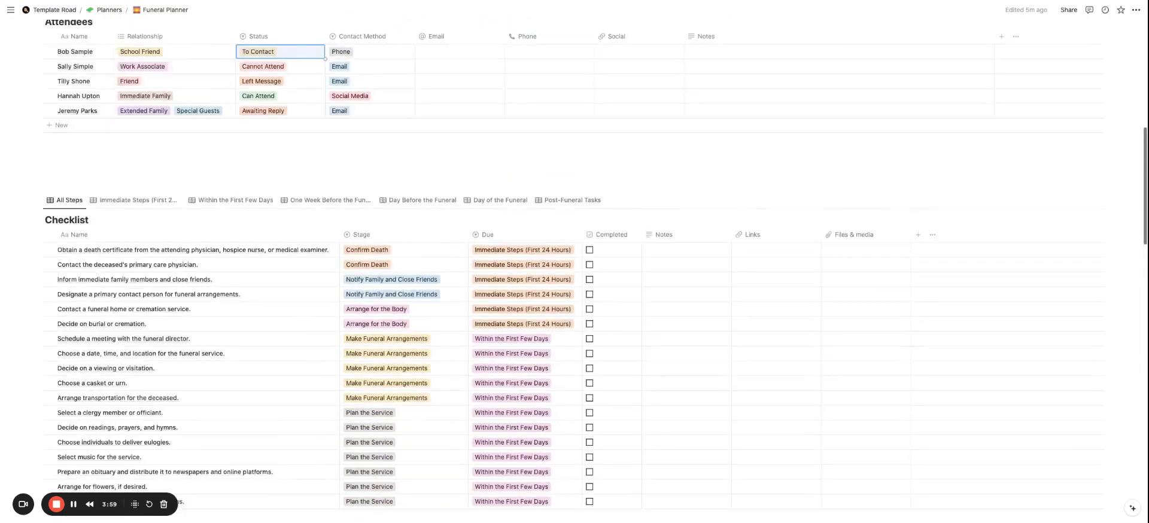
scroll(212, 301, up, 5)
scroll(211, 302, down, 1)
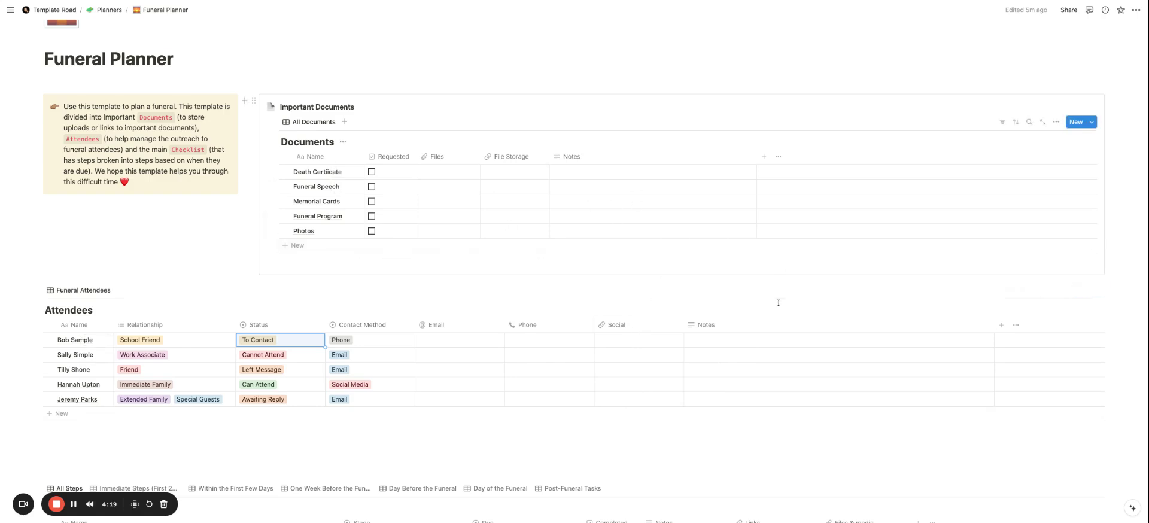
scroll(698, 287, up, 5)
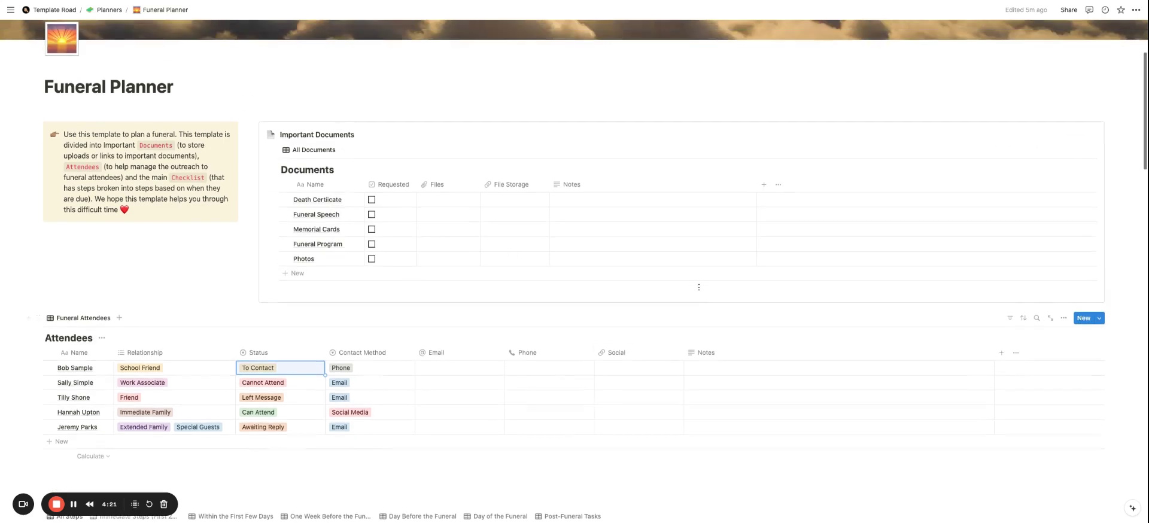